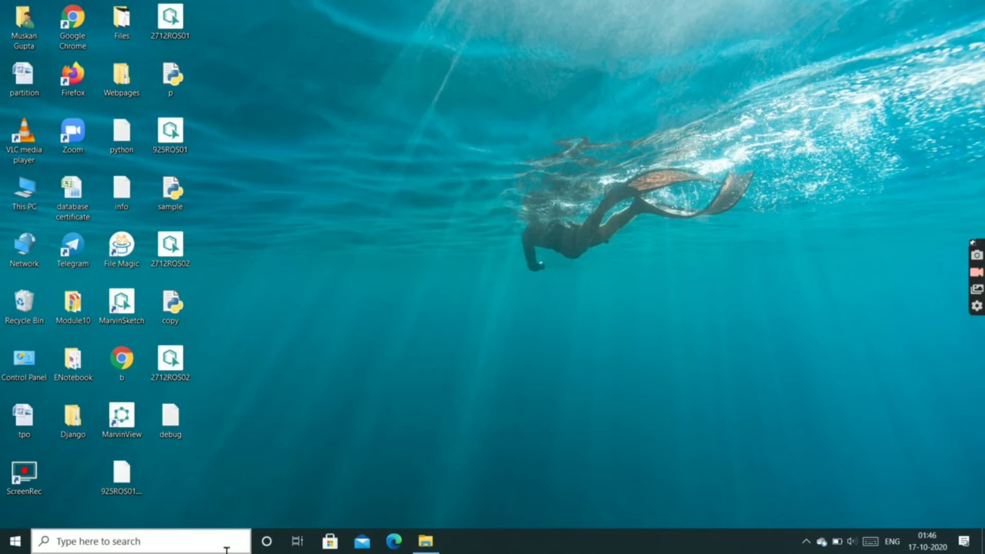
# Search Windows for "format" and open the Create and format hard disk partitions tool
pyautogui.click(219, 545)
pyautogui.write('format')
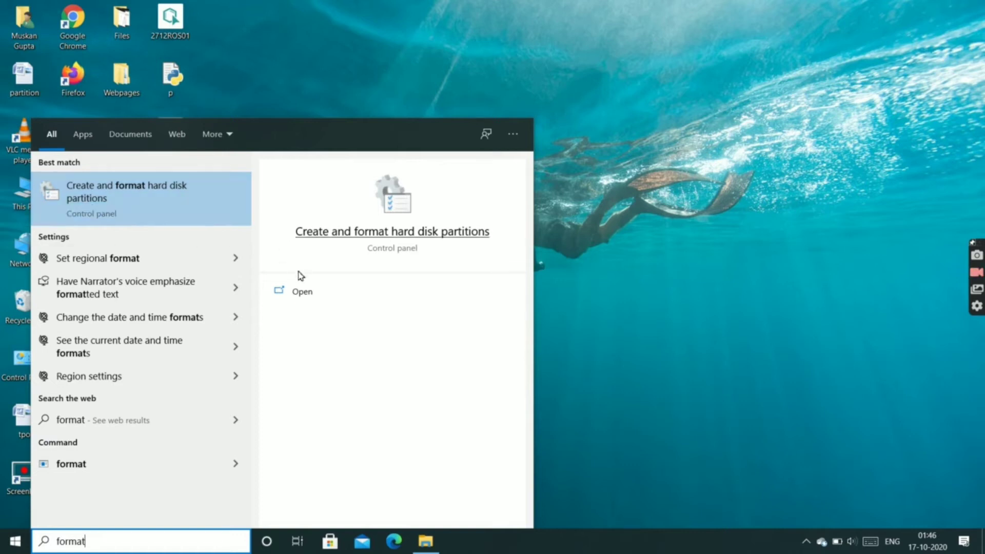
pyautogui.click(311, 295)
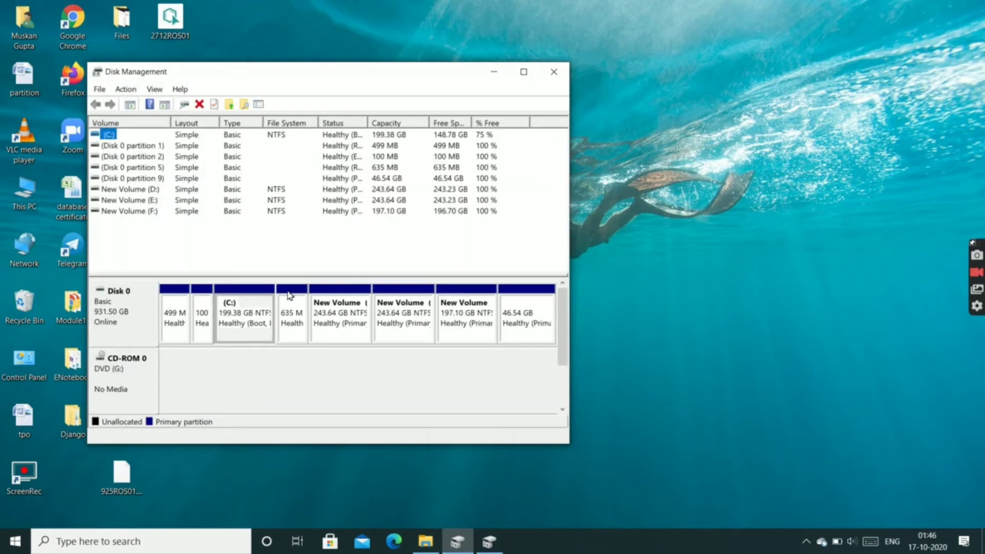
# Shrink the C: volume on Disk 0 by 1024 MB
pyautogui.click(255, 315)
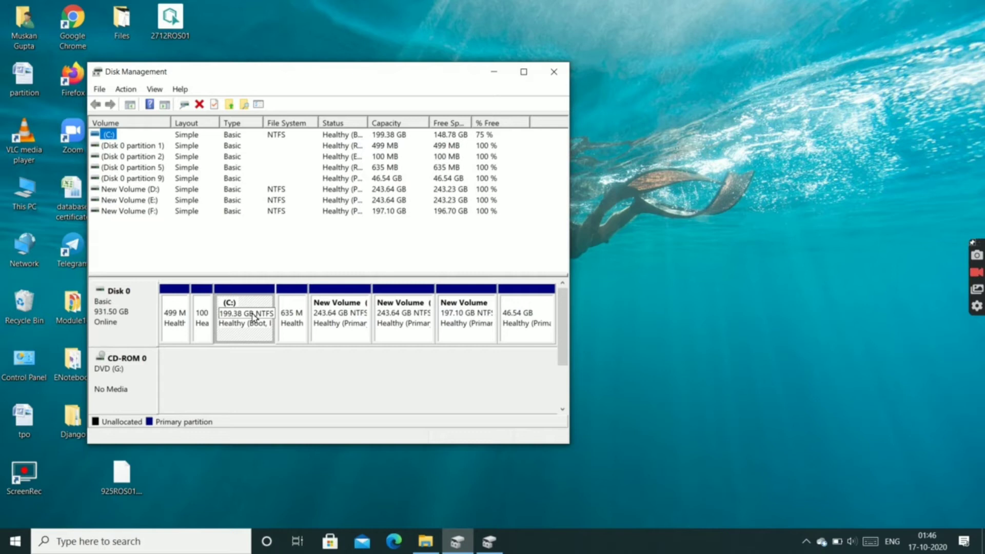
pyautogui.rightClick(252, 314)
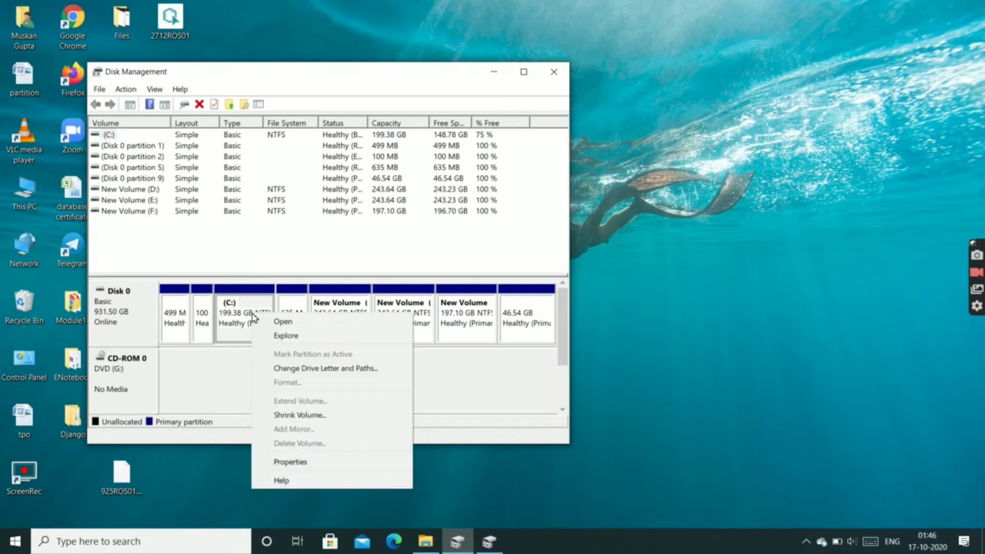
pyautogui.click(310, 414)
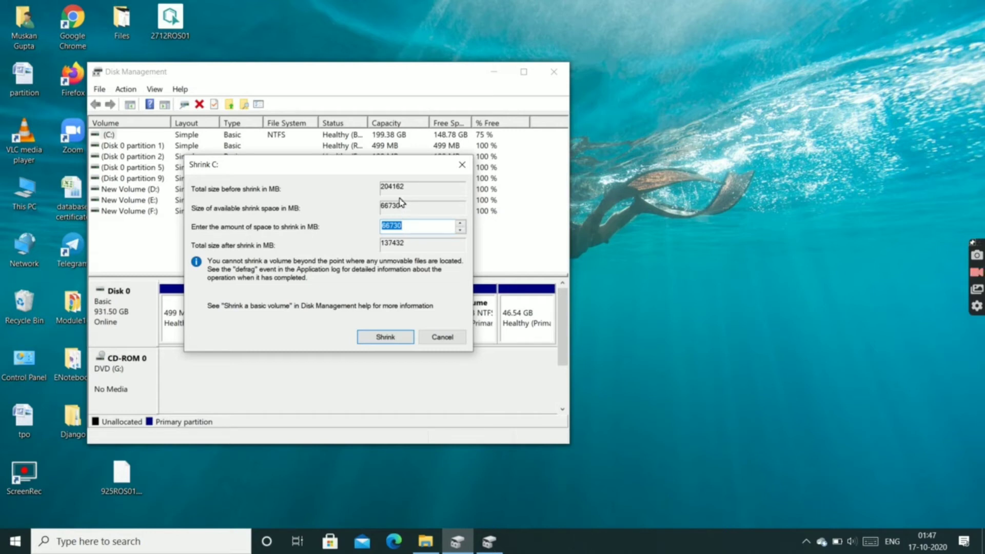
pyautogui.click(406, 230)
pyautogui.press('BackSpace')
pyautogui.press('BackSpace')
pyautogui.press('BackSpace')
pyautogui.press('BackSpace')
pyautogui.press('BackSpace')
pyautogui.write('1024')
pyautogui.click(394, 336)
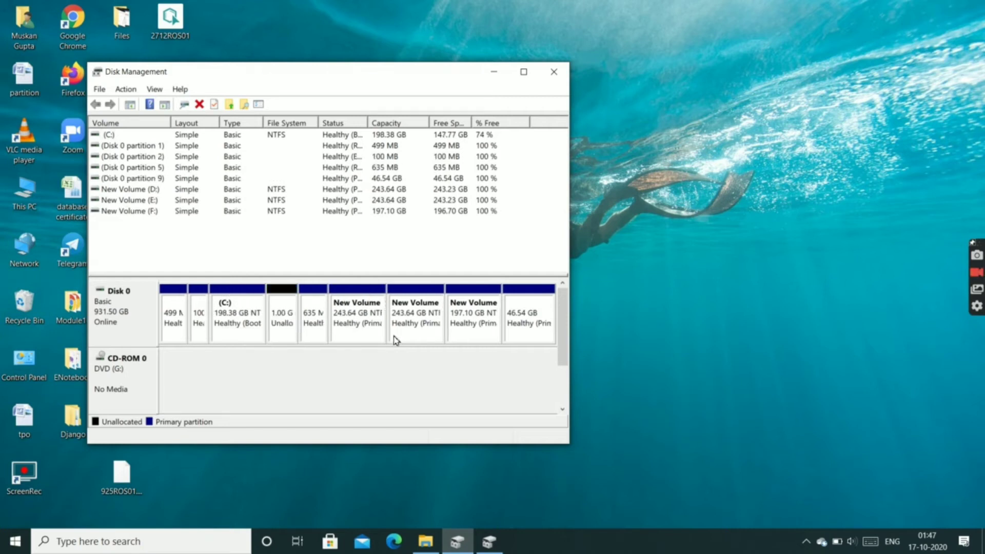
# Set up a new simple volume of 1024 MB in the unallocated space on Disk 0 and assign it drive letter X
pyautogui.click(290, 316)
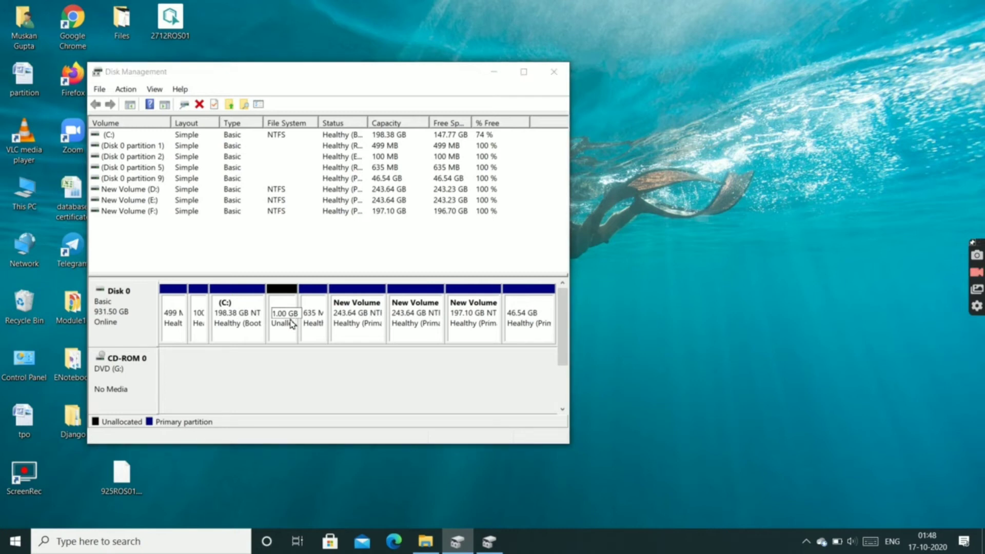
pyautogui.rightClick(286, 332)
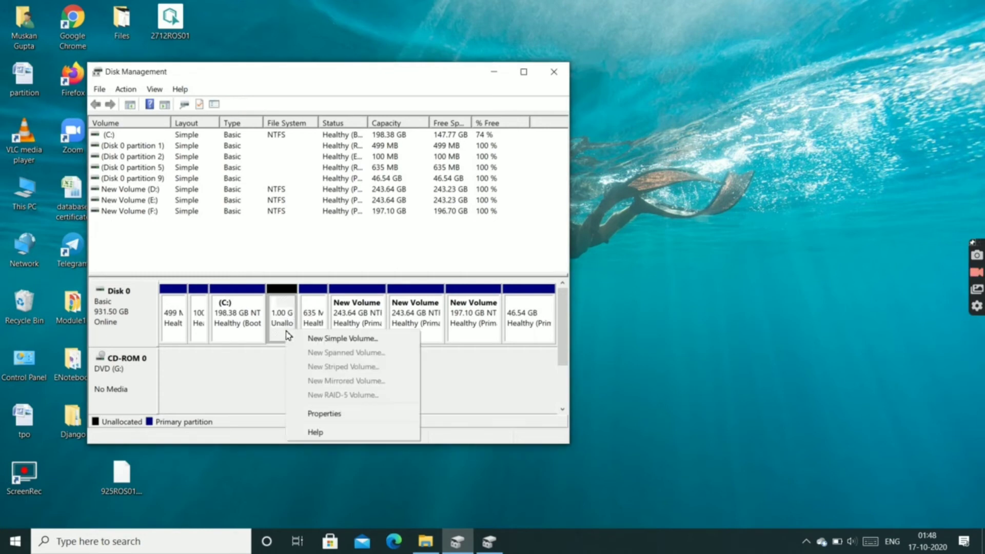
pyautogui.click(322, 340)
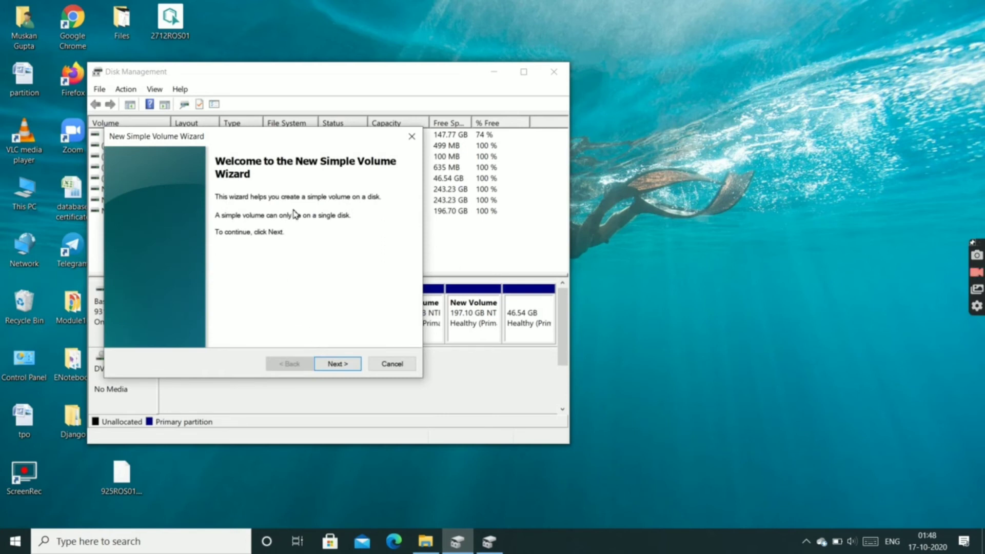
pyautogui.click(338, 363)
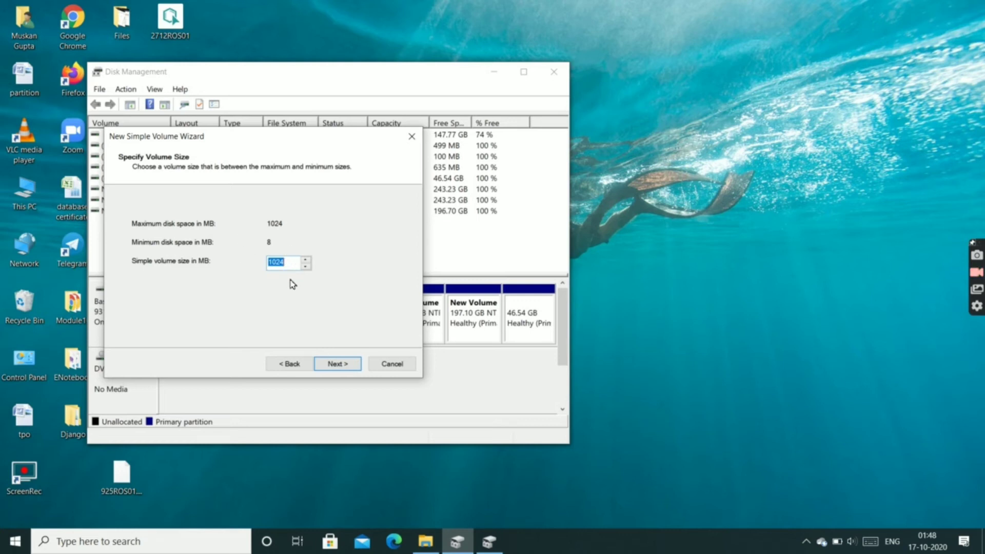
pyautogui.click(343, 366)
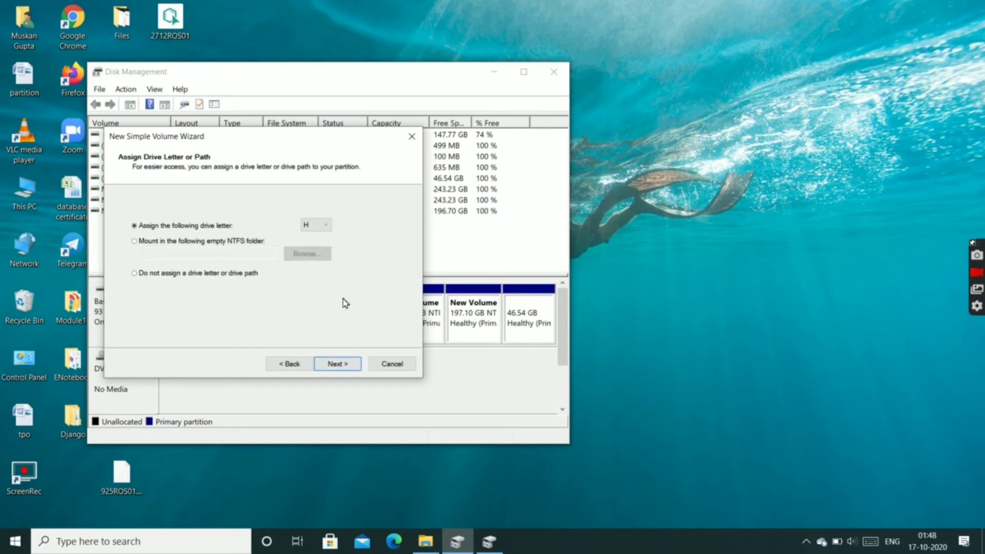
pyautogui.click(326, 226)
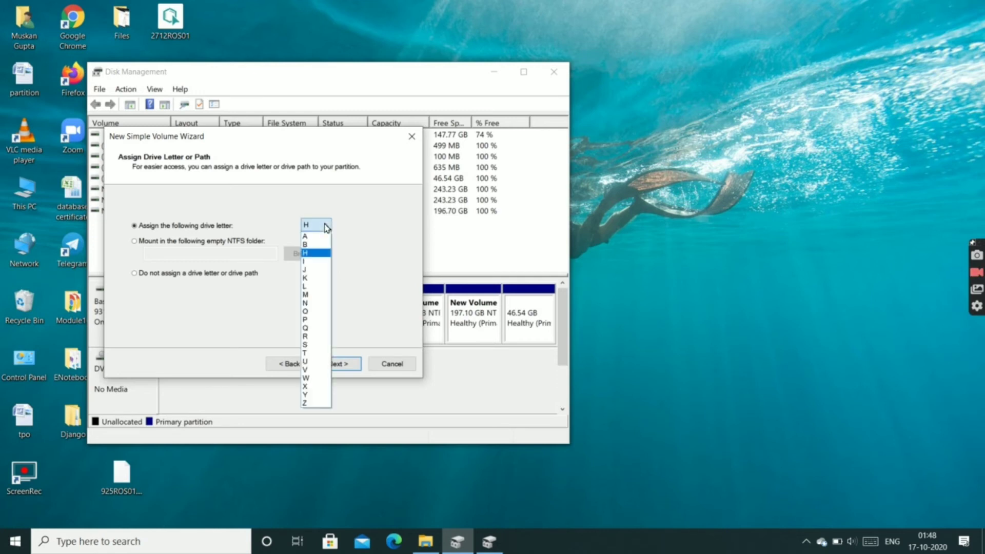
pyautogui.click(314, 388)
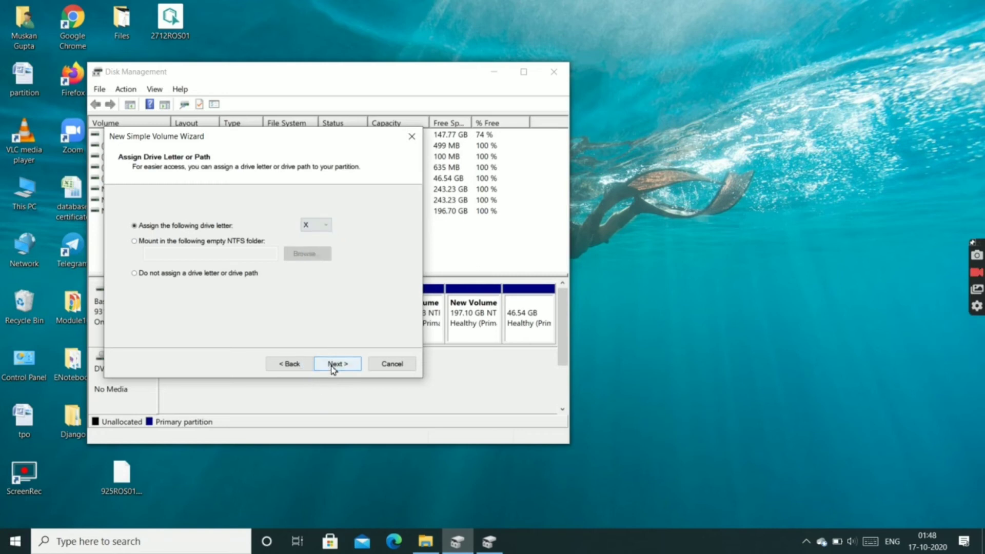
pyautogui.click(333, 367)
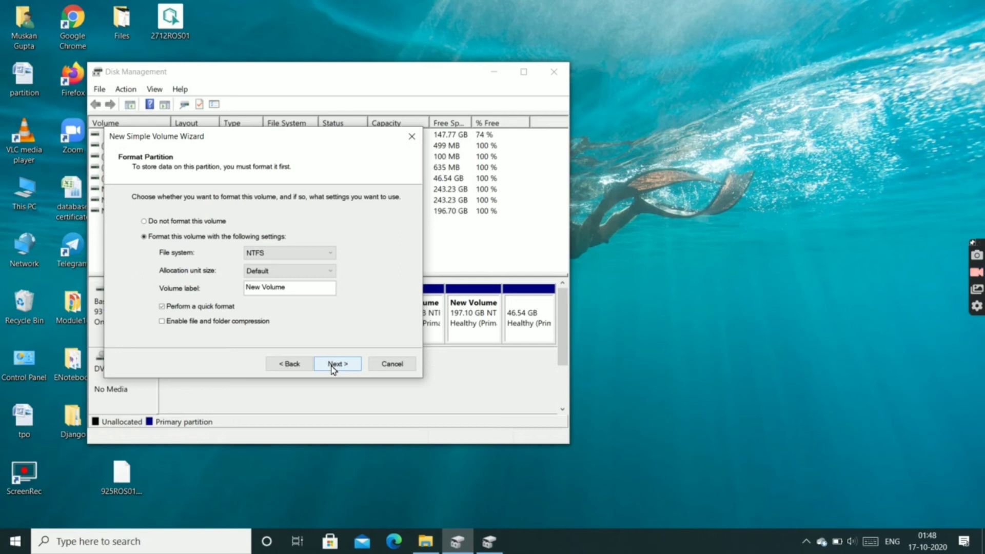
# Label the new volume SSL LAB, keep NTFS with quick format, and complete its creation
pyautogui.click(296, 290)
pyautogui.press('BackSpace')
pyautogui.press('BackSpace')
pyautogui.press('BackSpace')
pyautogui.press('BackSpace')
pyautogui.press('BackSpace')
pyautogui.press('BackSpace')
pyautogui.press('BackSpace')
pyautogui.press('BackSpace')
pyautogui.press('BackSpace')
pyautogui.press('BackSpace')
pyautogui.write('SSL LAB')
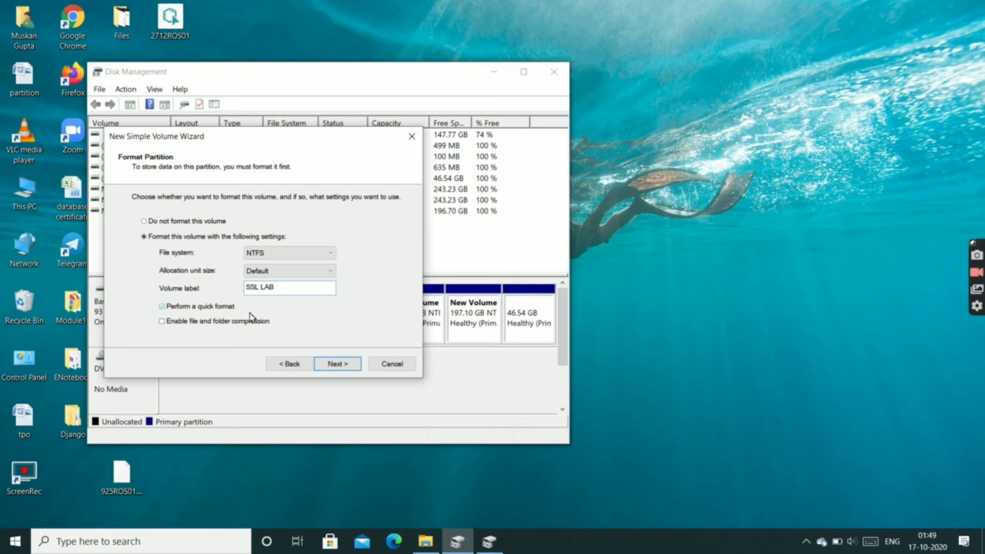
pyautogui.click(337, 364)
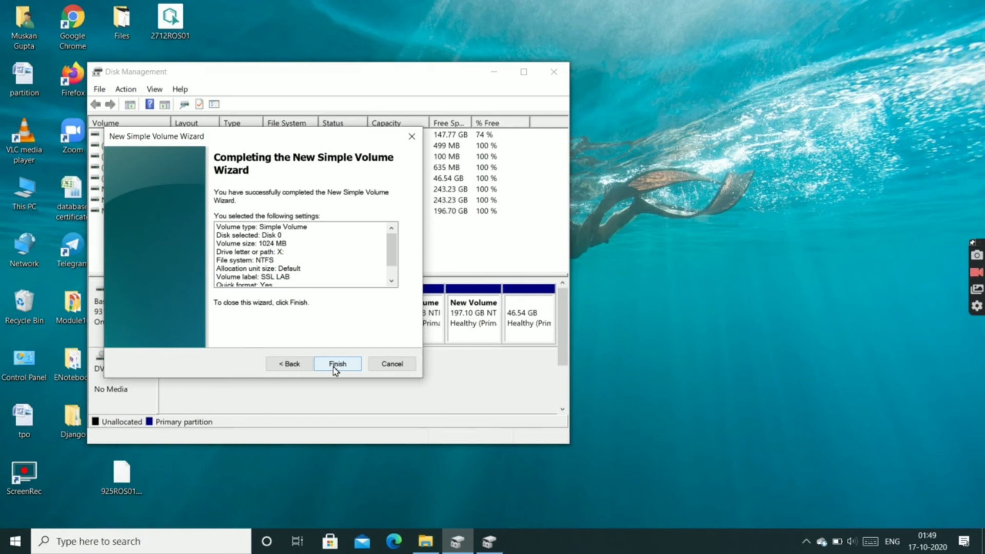
pyautogui.click(337, 366)
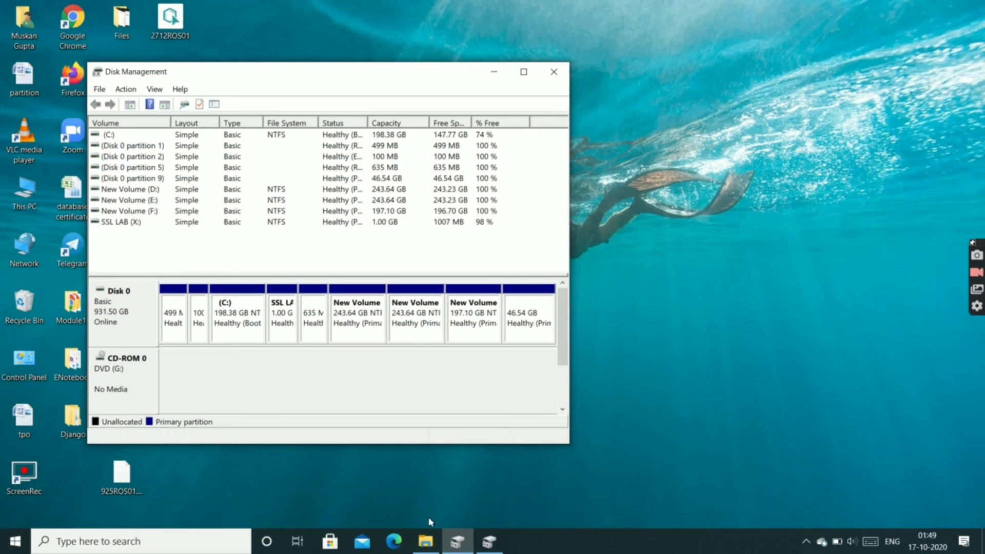
# Switch to File Explorer and check the drives under This PC for the new volume
pyautogui.click(422, 544)
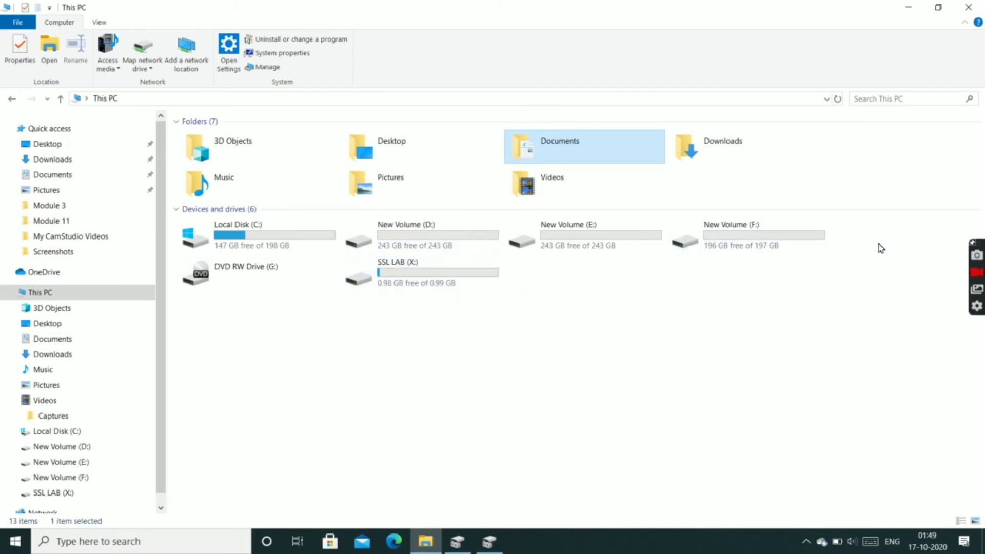
pyautogui.click(972, 275)
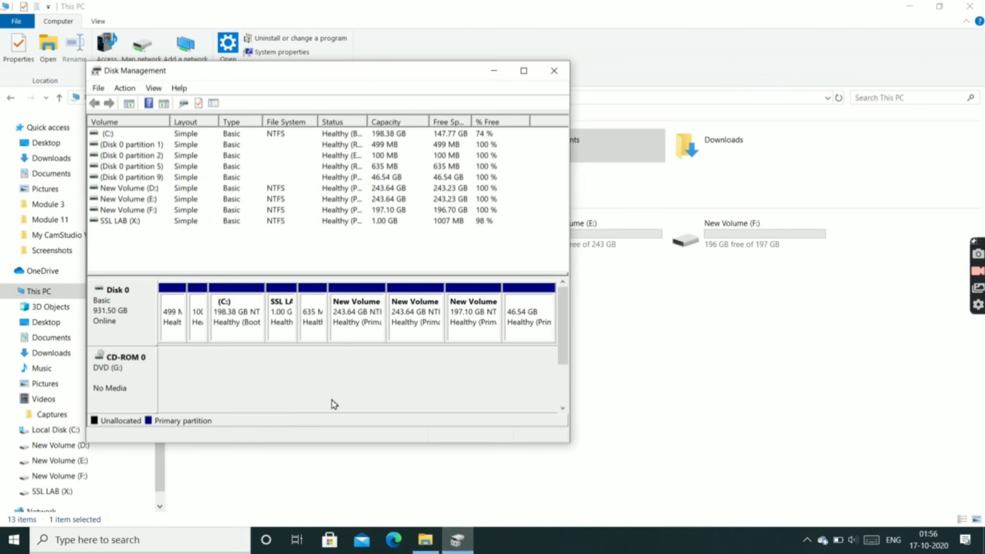
# Delete the SSL LAB (X:) volume from Disk 0 in Disk Management, accepting the loss of its data
pyautogui.rightClick(277, 305)
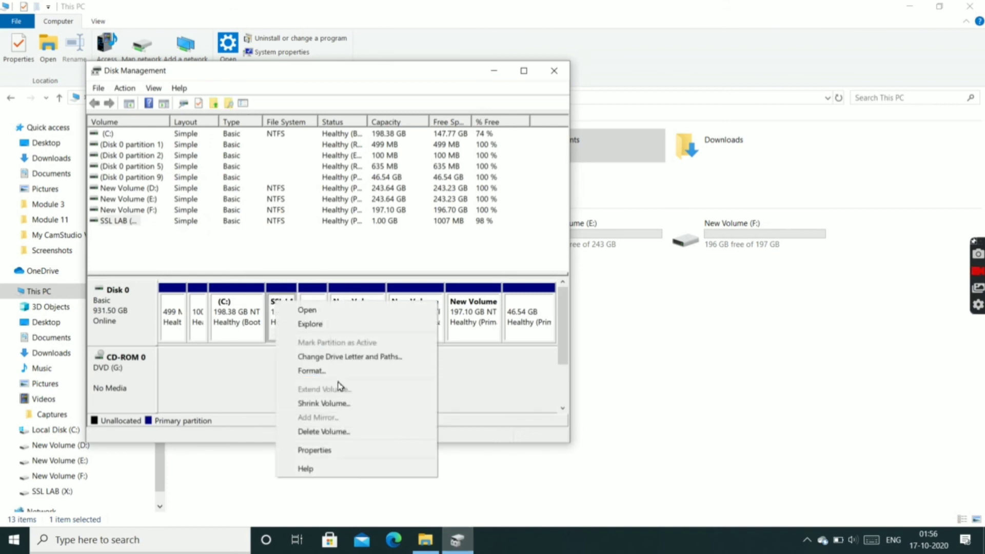
pyautogui.click(341, 432)
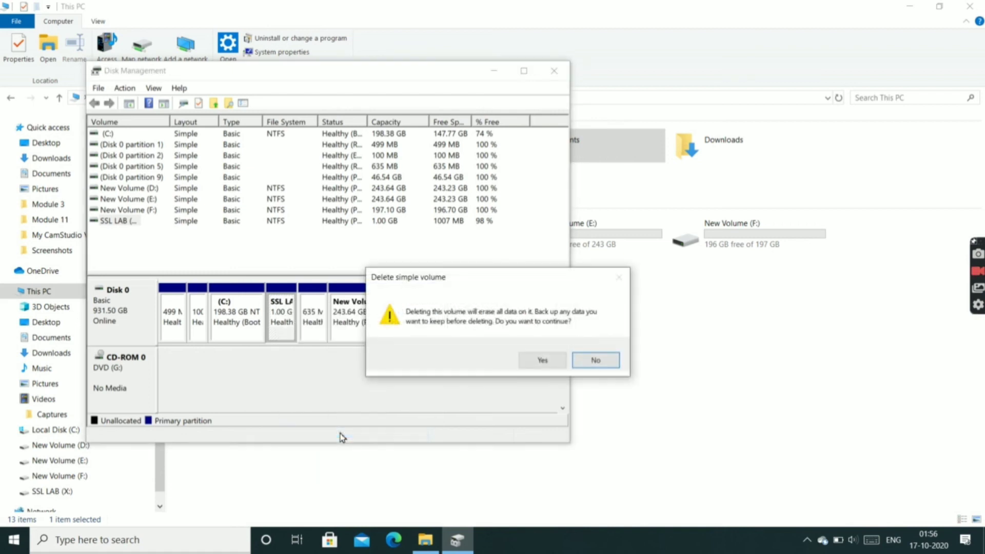
pyautogui.click(543, 363)
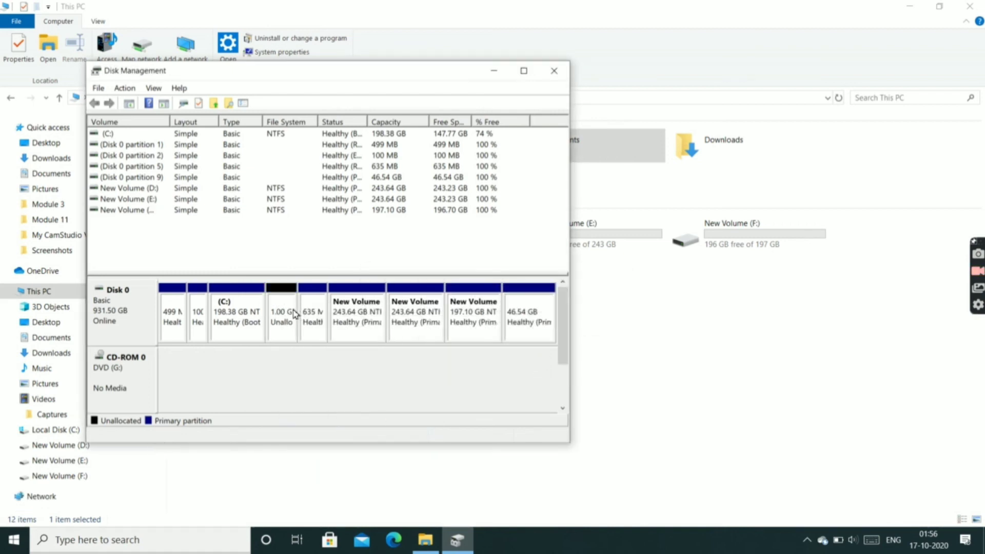
# Extend the C: volume with the 1024 MB of unallocated space on Disk 0
pyautogui.rightClick(254, 315)
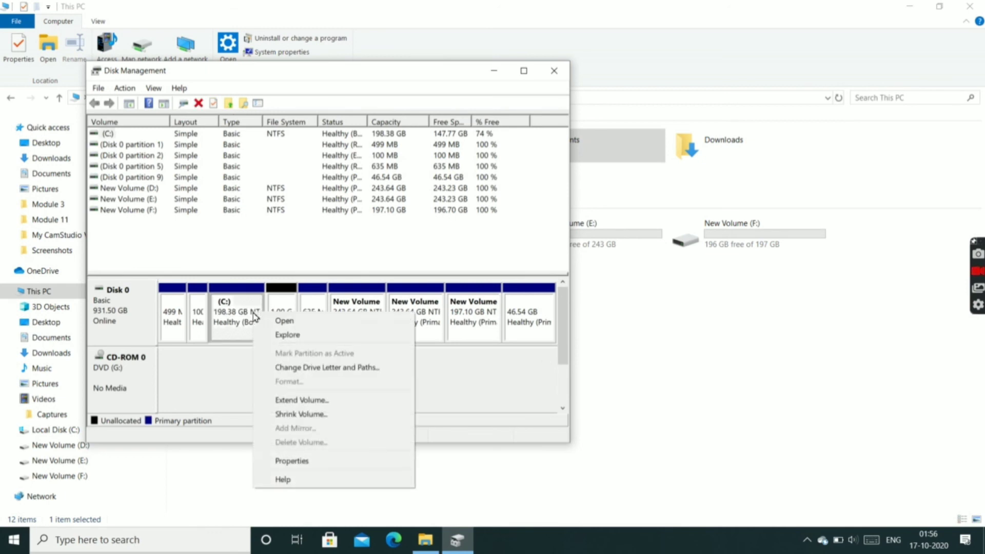
pyautogui.click(301, 401)
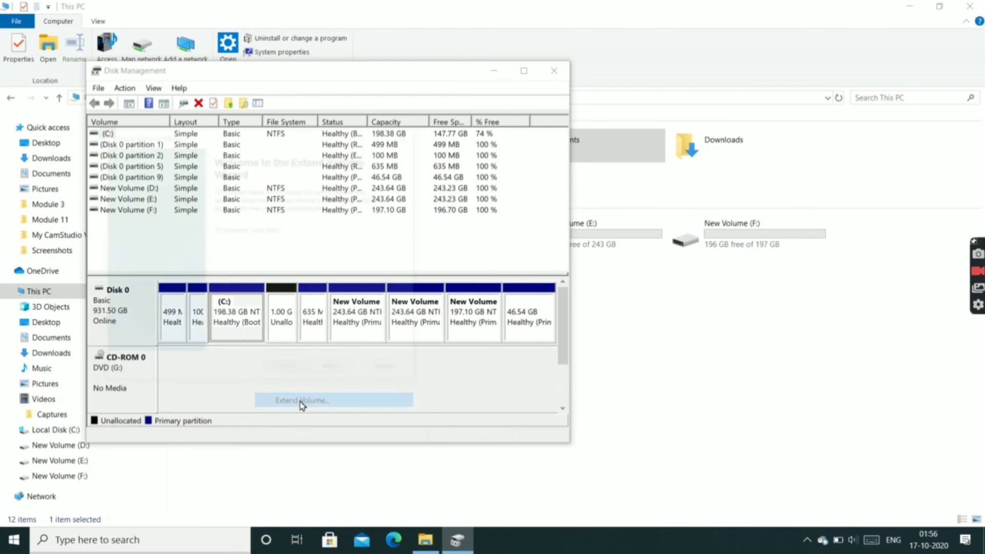
pyautogui.click(336, 375)
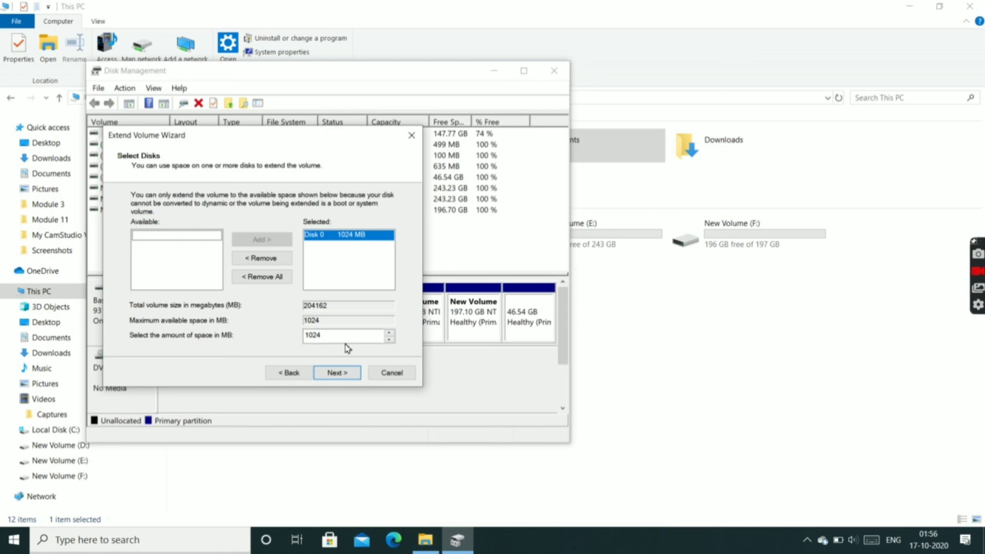
pyautogui.click(343, 373)
pyautogui.click(343, 374)
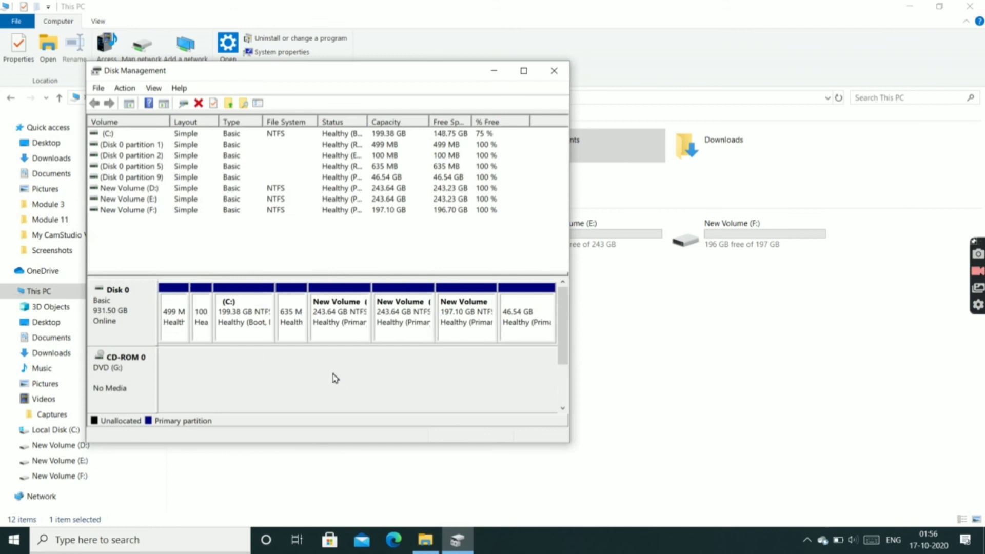
pyautogui.click(226, 317)
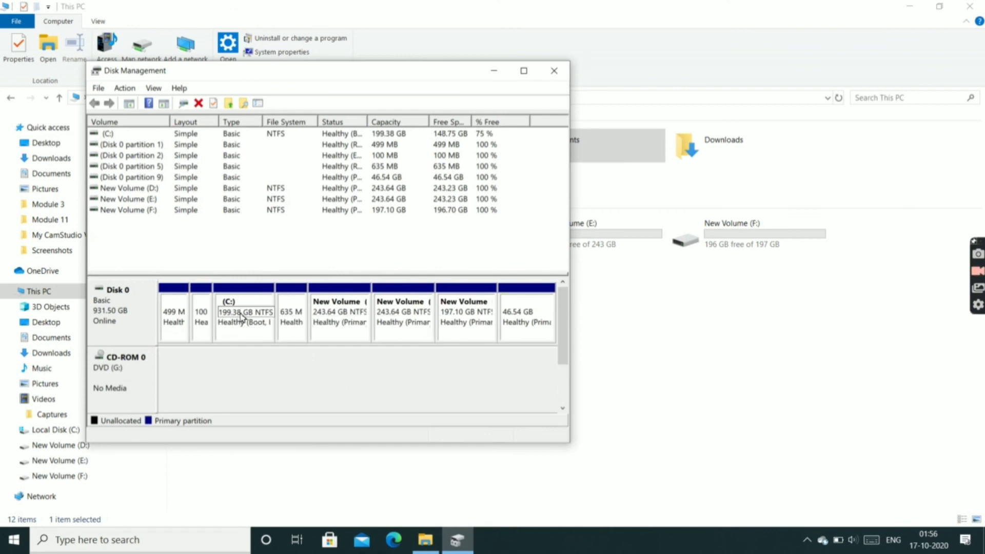